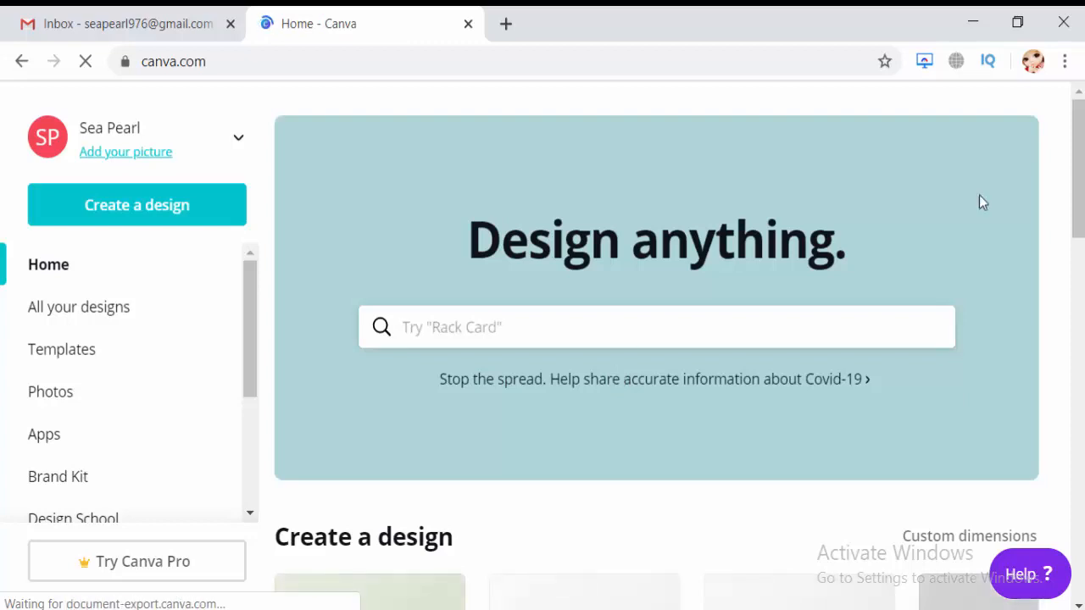
# - Create a new blank YouTube Channel Art design from the available design types
pyautogui.moveTo(1077, 172); pyautogui.dragTo(1073, 235)
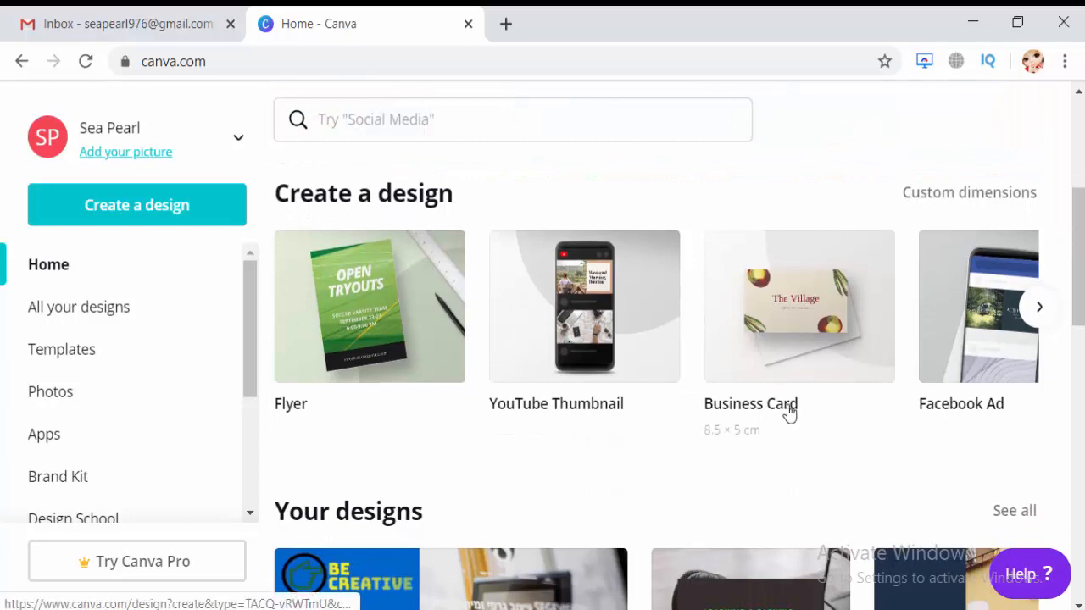
pyautogui.click(1038, 310)
pyautogui.click(1038, 312)
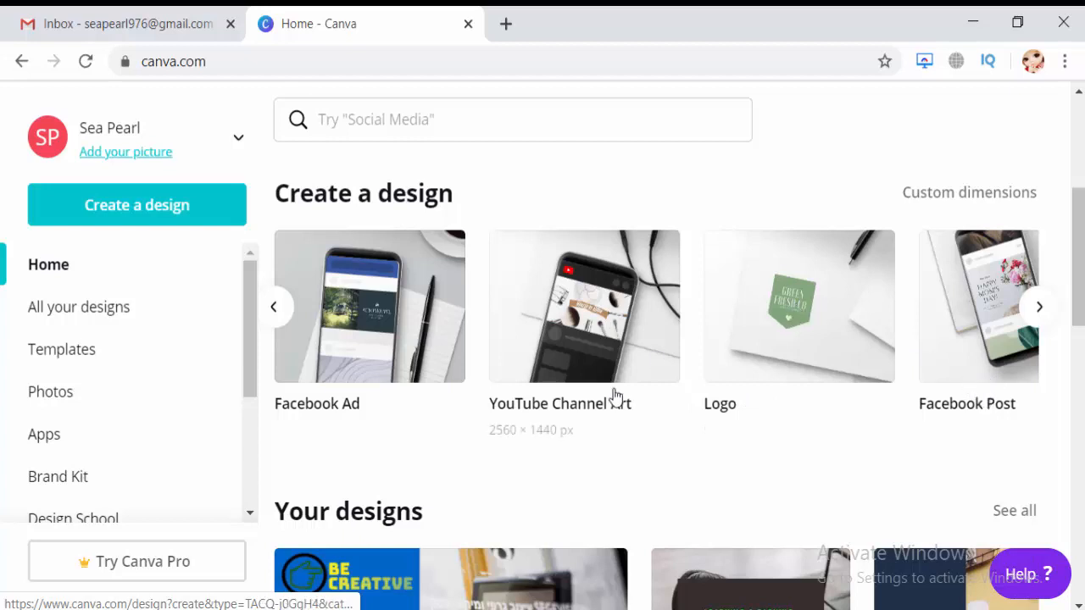
pyautogui.click(588, 409)
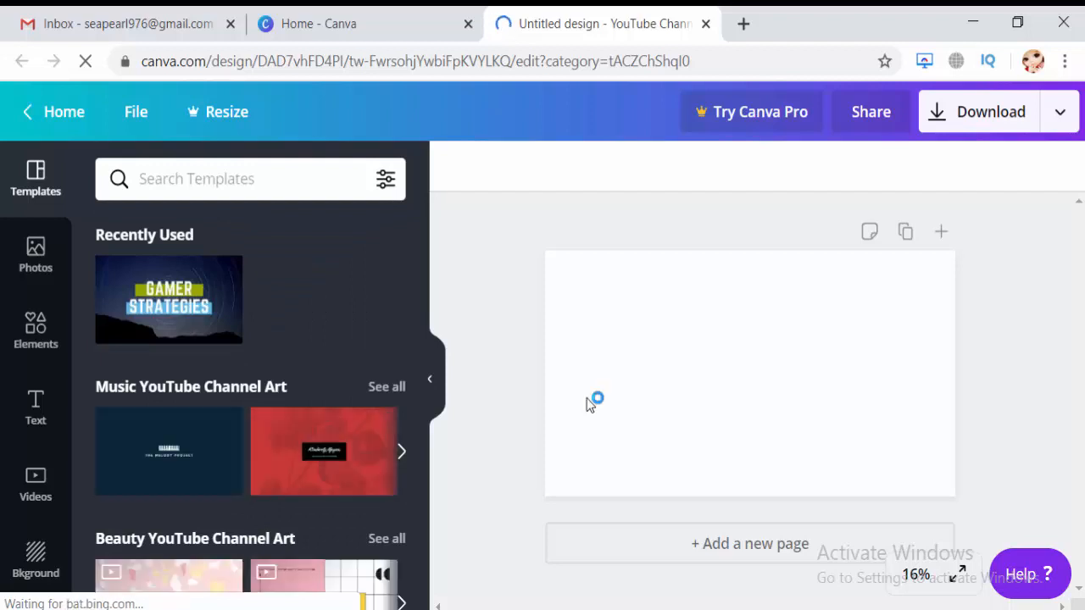
# - Browse the channel art templates and apply the colourful makeup template with the round portrait to the page
pyautogui.moveTo(426, 274); pyautogui.dragTo(366, 537)
pyautogui.scroll(-8, 365, 535)
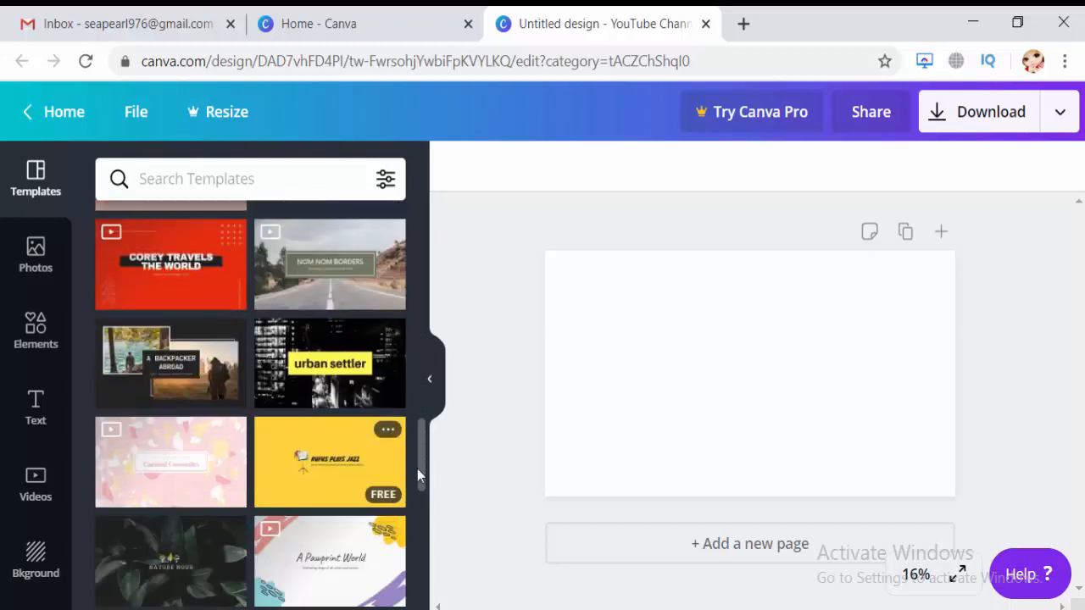
pyautogui.moveTo(421, 475); pyautogui.dragTo(403, 609)
pyautogui.moveTo(423, 513); pyautogui.dragTo(410, 567)
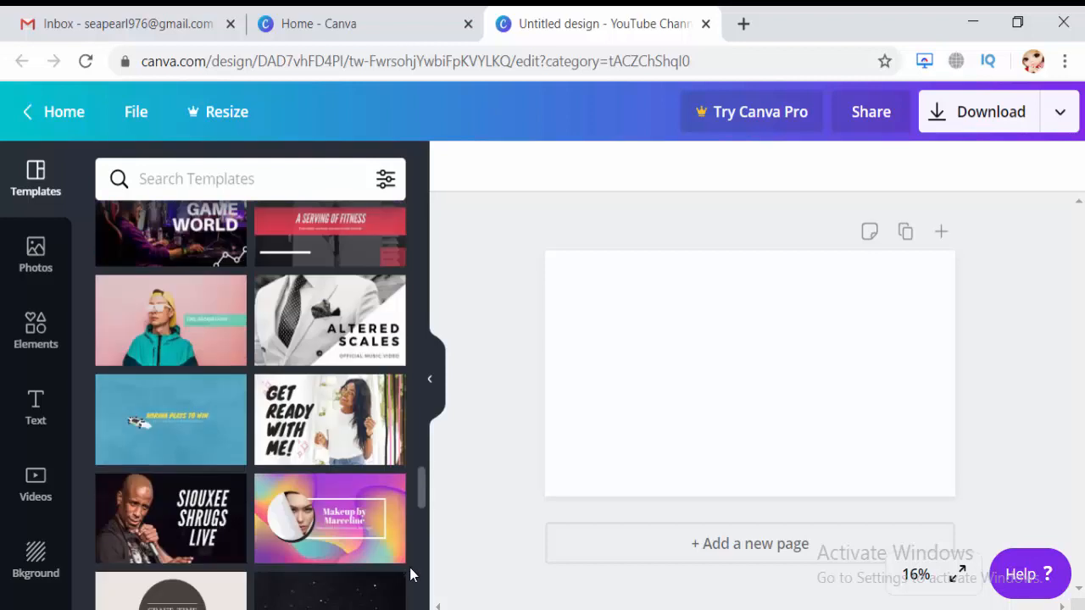
pyautogui.scroll(-1, 410, 568)
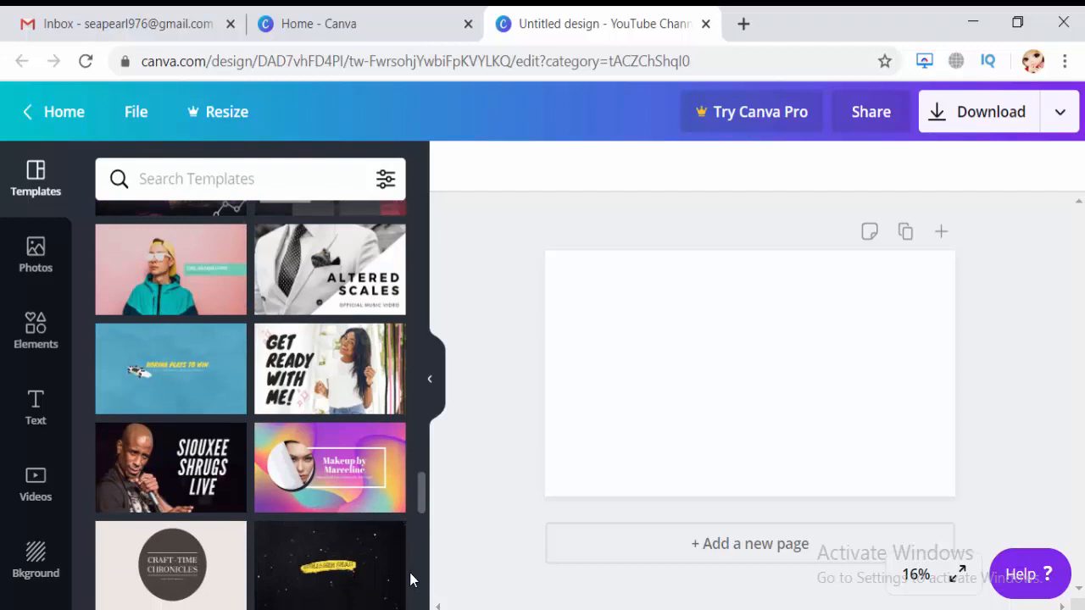
pyautogui.scroll(-2, 409, 572)
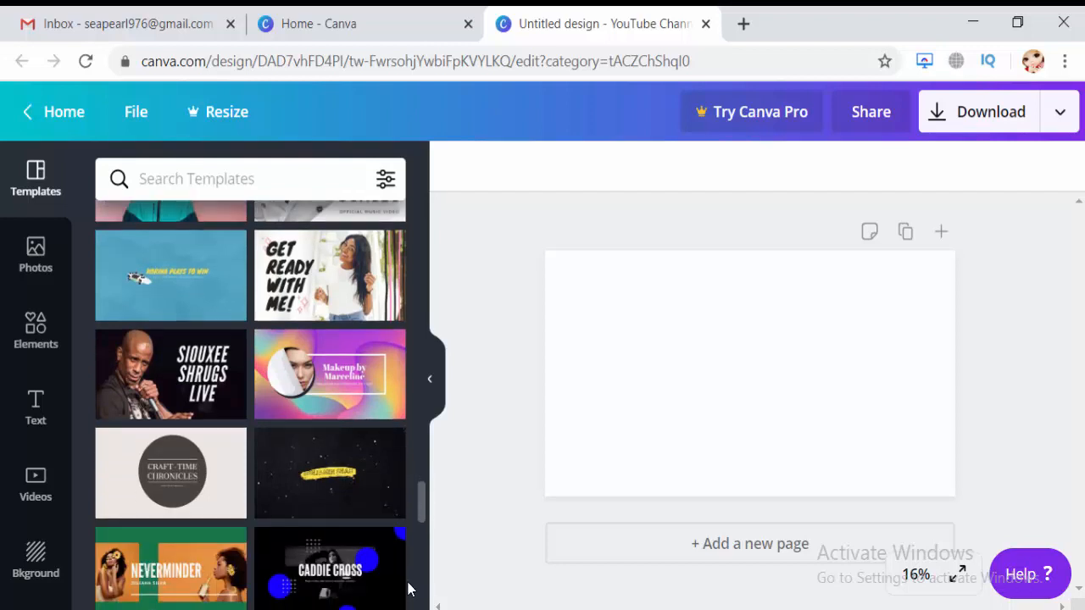
pyautogui.click(329, 387)
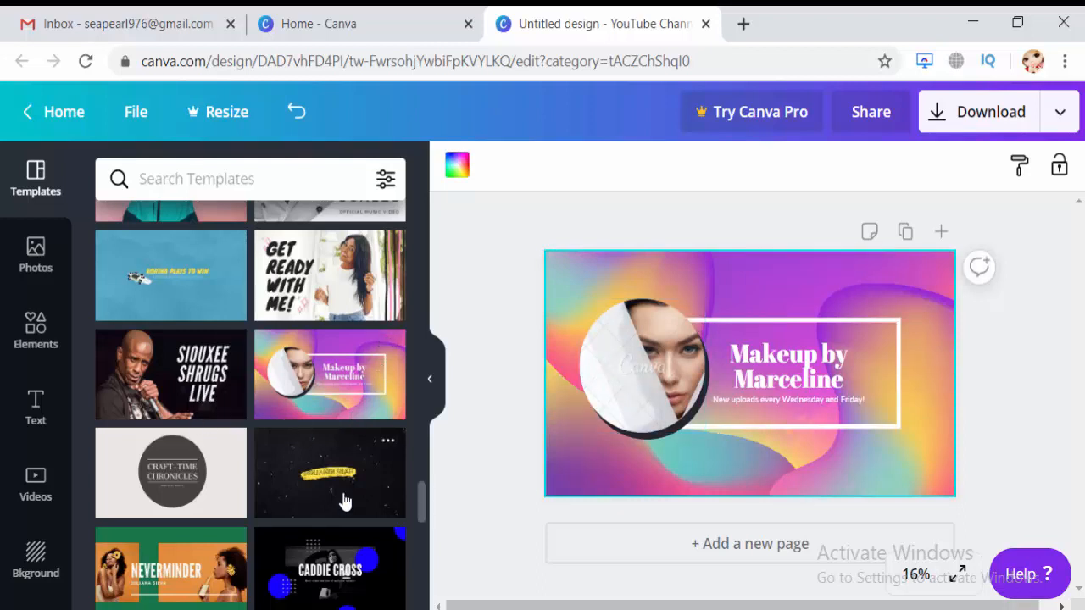
# - Apply the dark "At-Home Fitness Crew" template to the page
pyautogui.scroll(-1, 424, 519)
pyautogui.moveTo(423, 519); pyautogui.dragTo(417, 557)
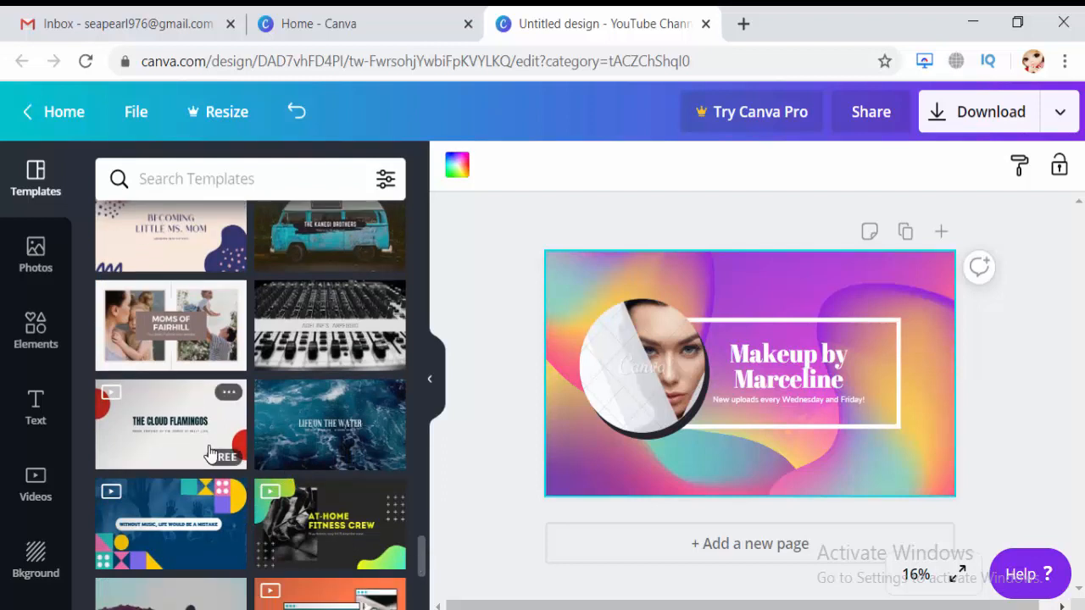
pyautogui.click(343, 540)
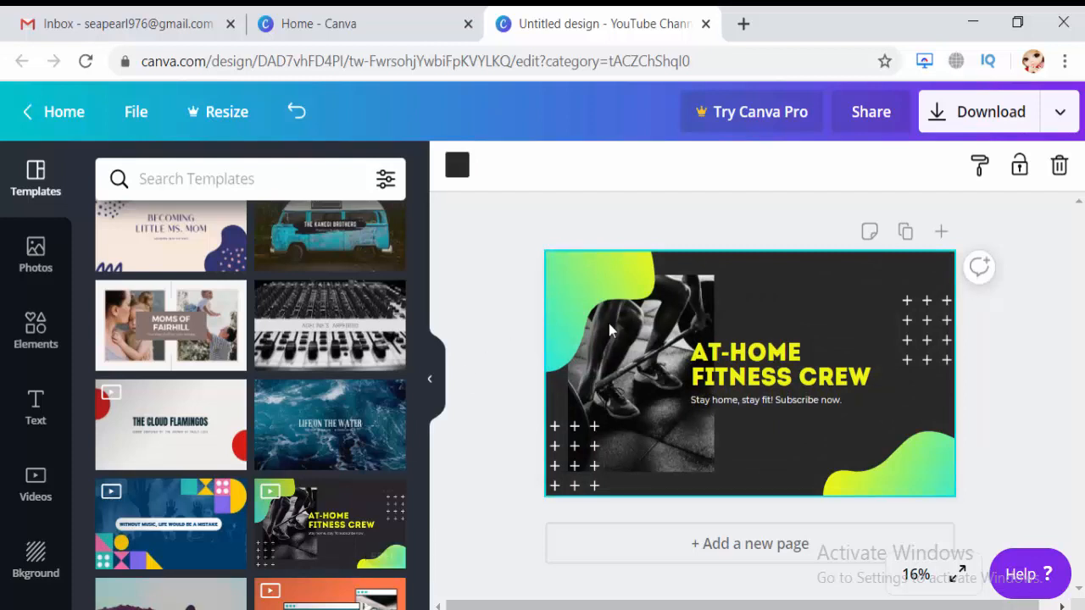
# - Replace the heading text with "FITNESS" on one line, followed by "BECOME STRONG MAN"
pyautogui.click(791, 378)
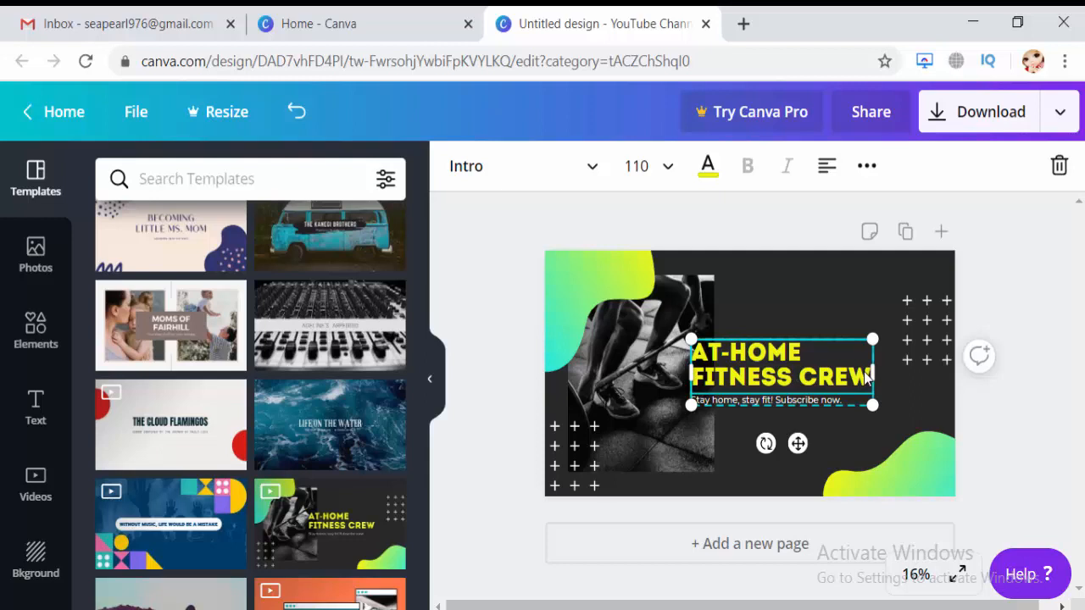
pyautogui.moveTo(866, 377); pyautogui.dragTo(693, 335)
pyautogui.press('BackSpace')
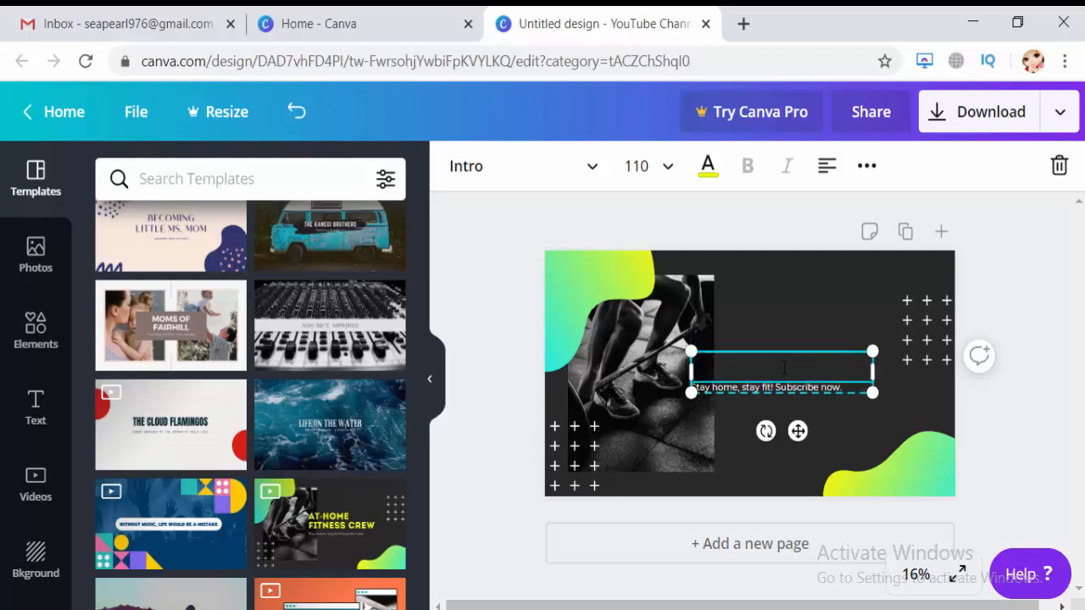
pyautogui.write('FITNESS')
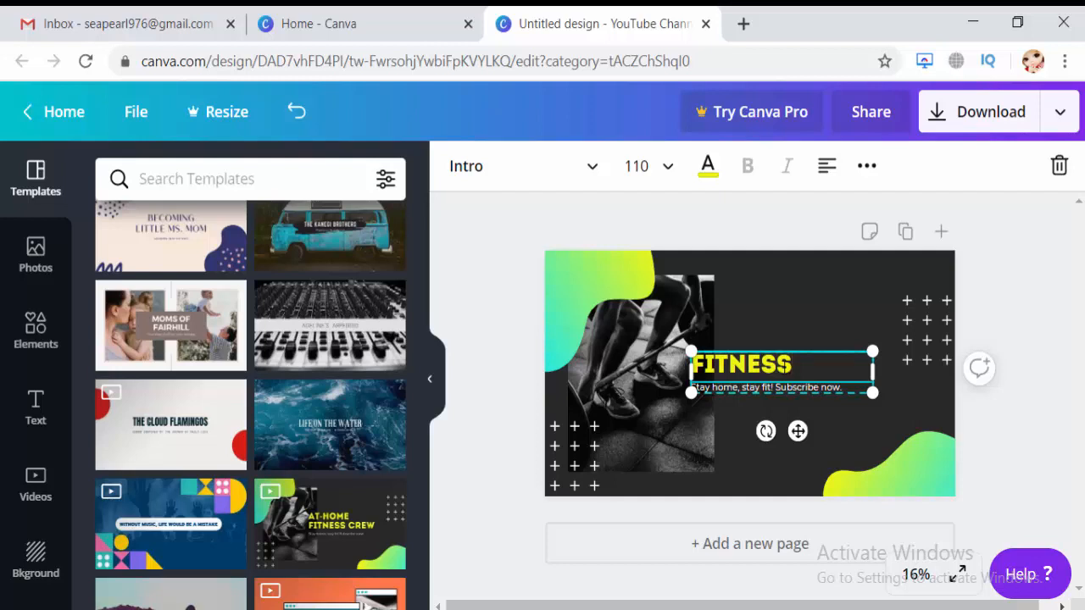
pyautogui.press('Return')
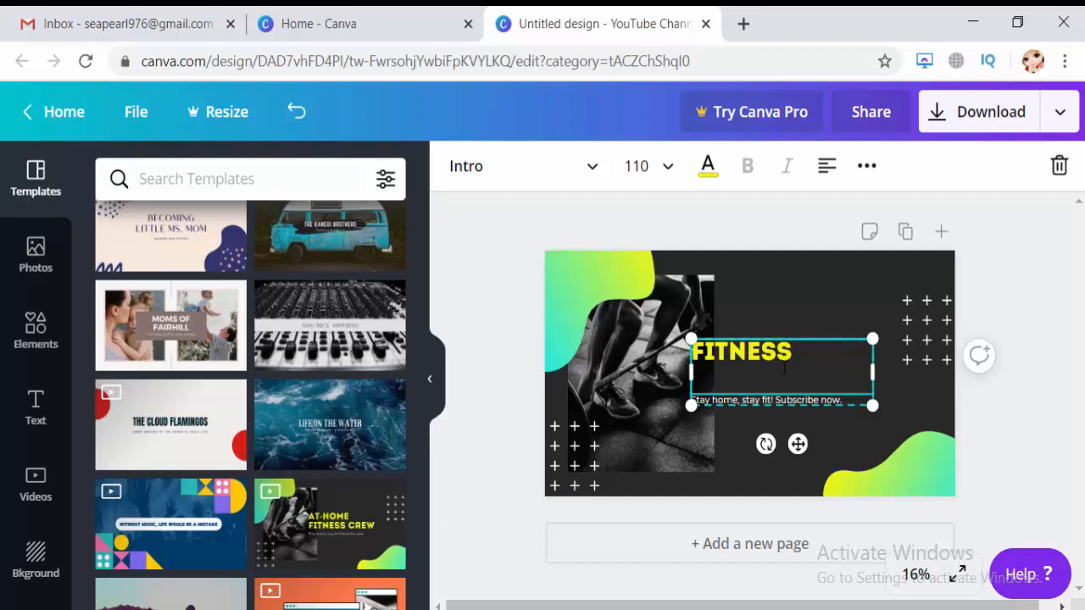
pyautogui.write('BECOME')
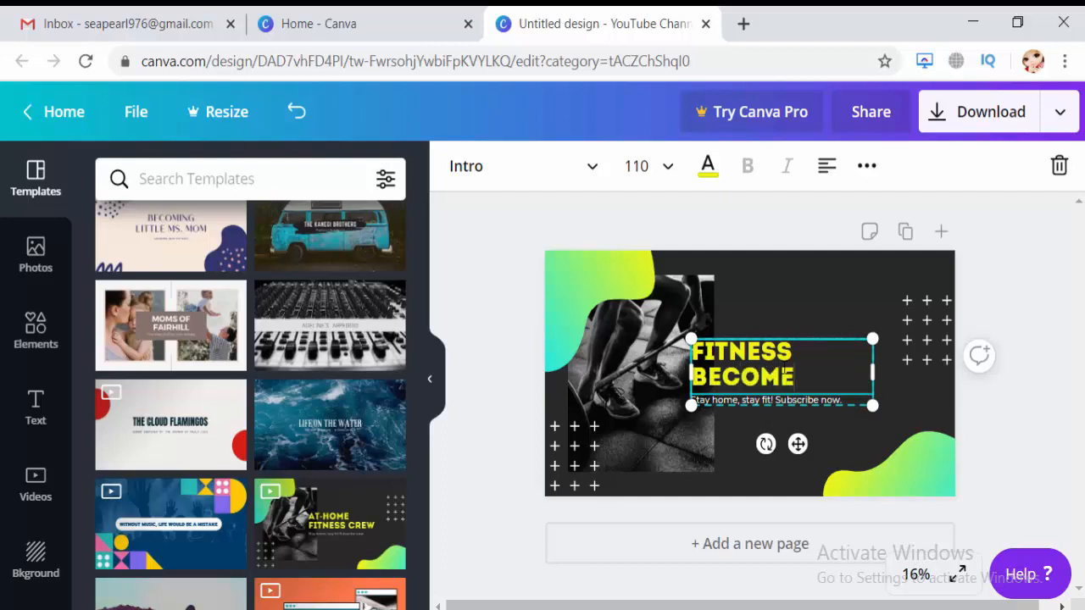
pyautogui.write(' STRON')
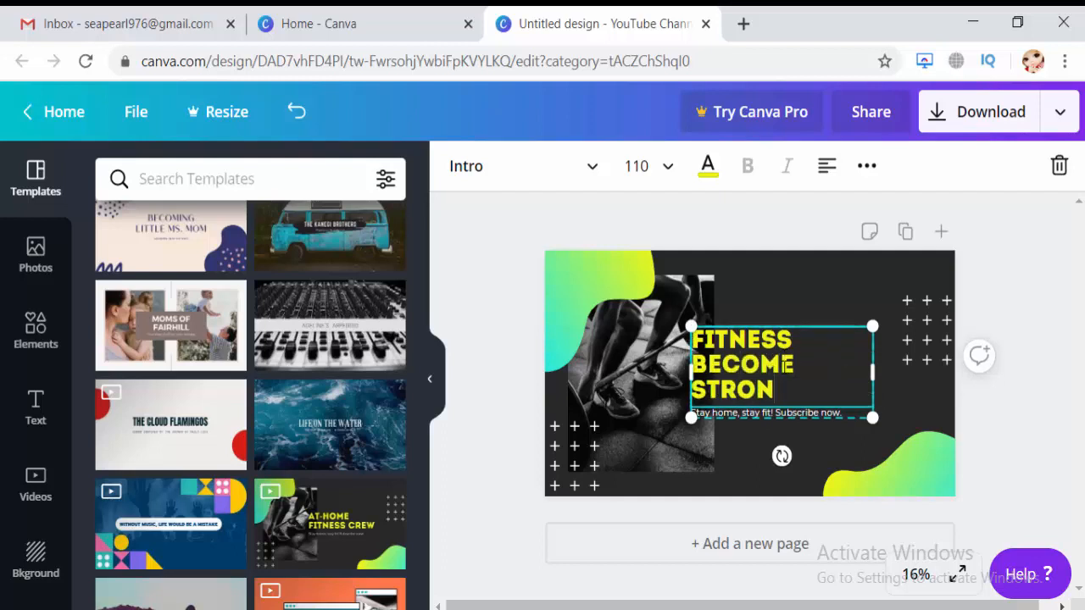
pyautogui.write('G MAN')
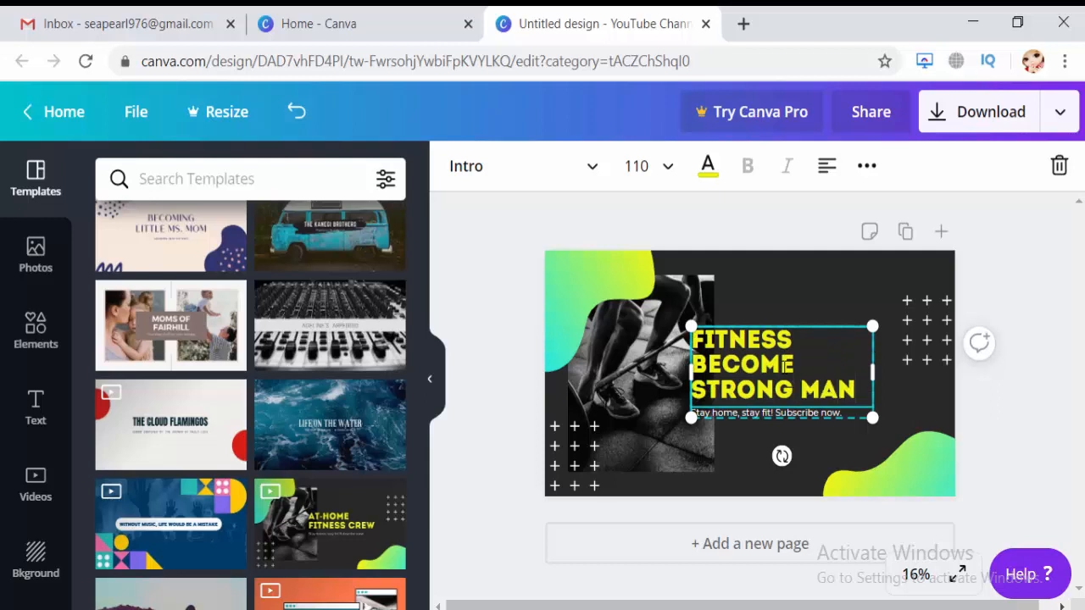
# - Replace the subtitle with "STAY HOME" and "SAVE LIVES" on two lines, and enlarge the text group until the subtitle size is 46.2
pyautogui.click(805, 415)
pyautogui.click(788, 394)
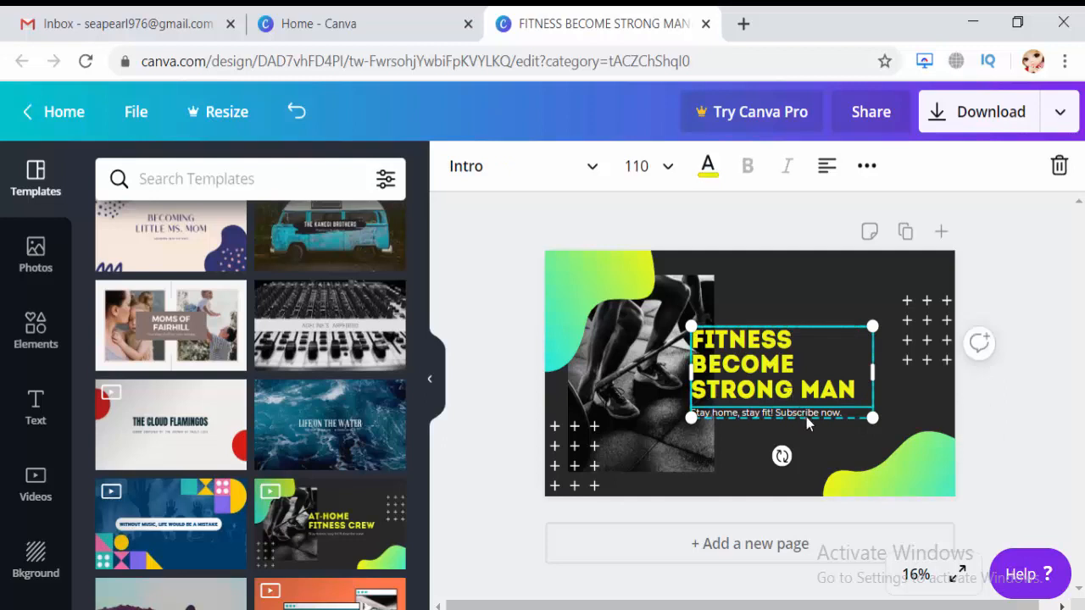
pyautogui.click(808, 415)
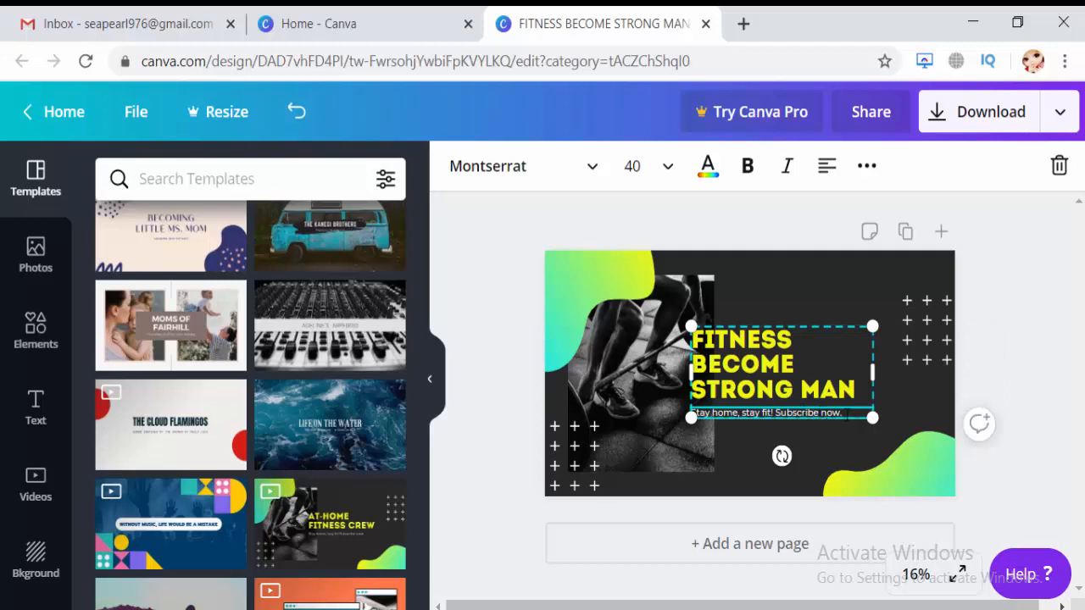
pyautogui.moveTo(843, 413); pyautogui.dragTo(693, 411)
pyautogui.press('BackSpace')
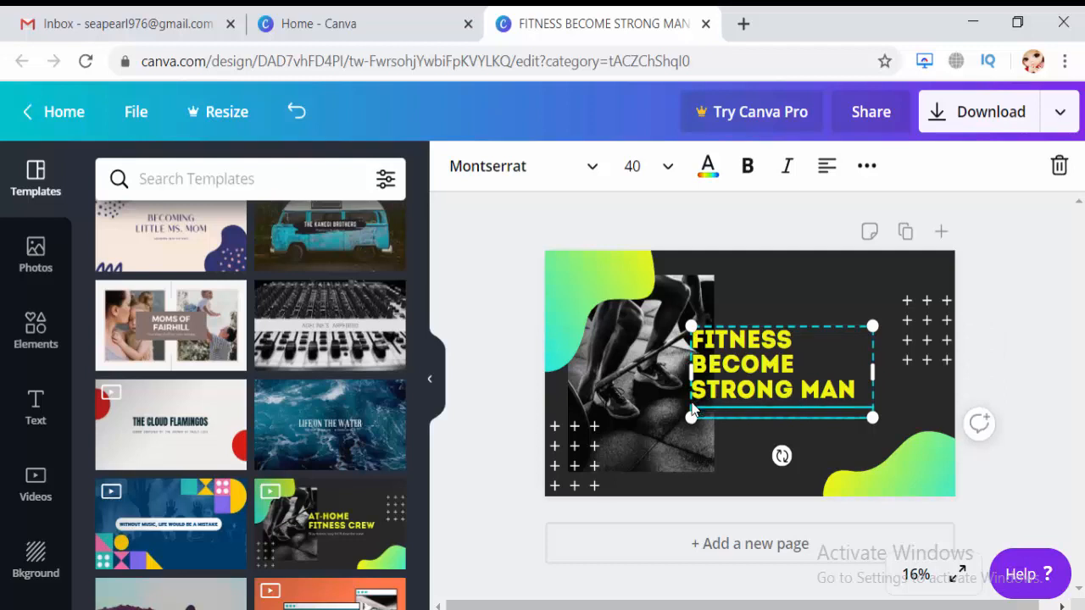
pyautogui.write('STAY HOME')
pyautogui.press('Return')
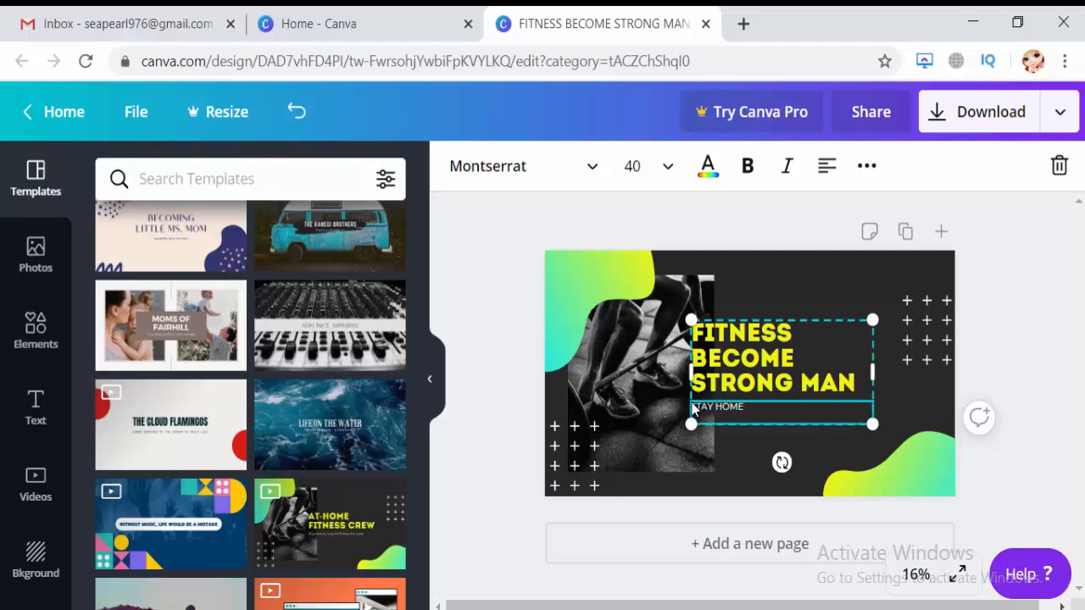
pyautogui.write('SAVE LIVES')
pyautogui.moveTo(874, 426); pyautogui.dragTo(899, 447)
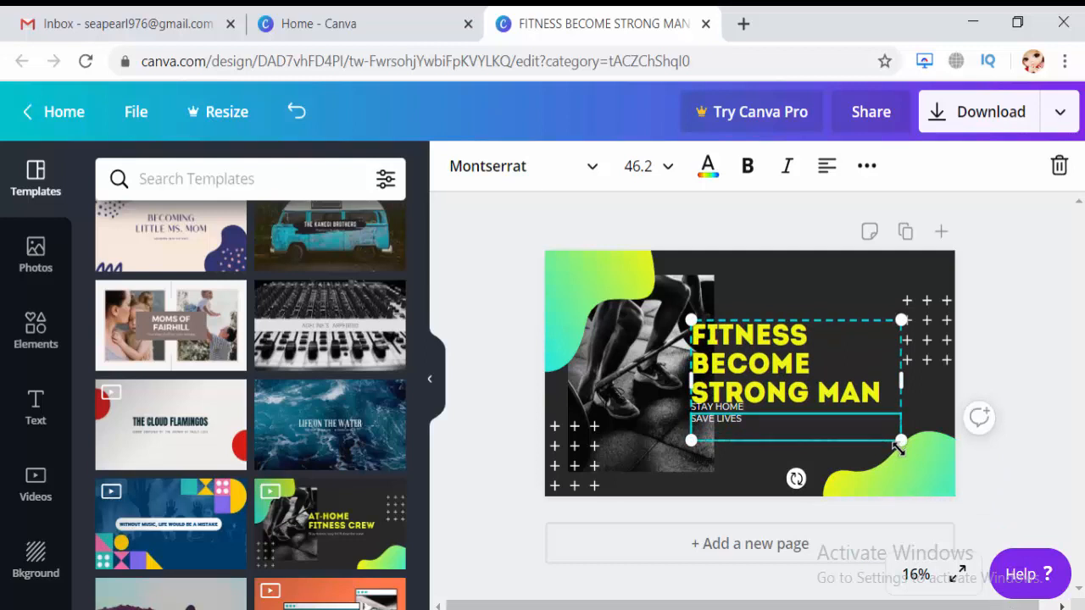
pyautogui.click(1028, 376)
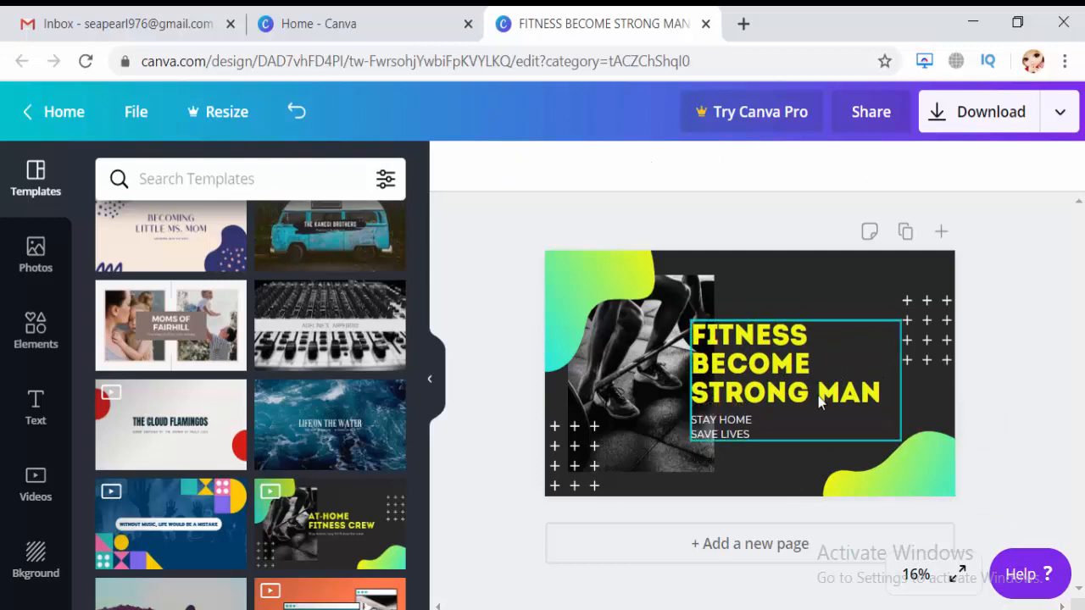
# - Rework the subtitle into a single line reading "STAY HOM SAVE LIVES"
pyautogui.click(734, 434)
pyautogui.click(736, 438)
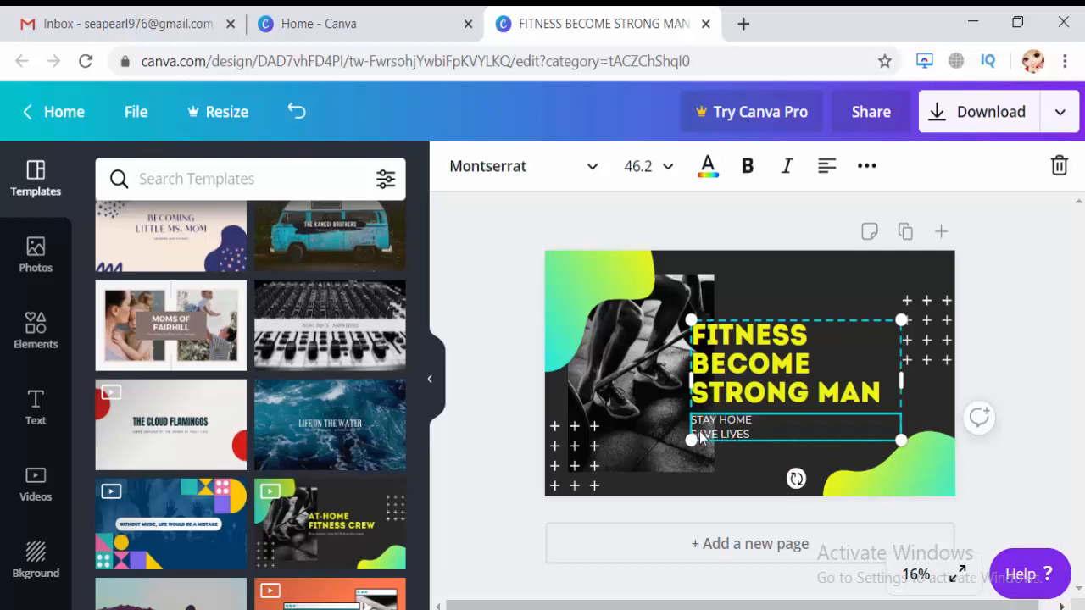
pyautogui.click(706, 434)
pyautogui.press('BackSpace')
pyautogui.press('BackSpace')
pyautogui.press('BackSpace')
pyautogui.press('BackSpace')
pyautogui.write('SAV')
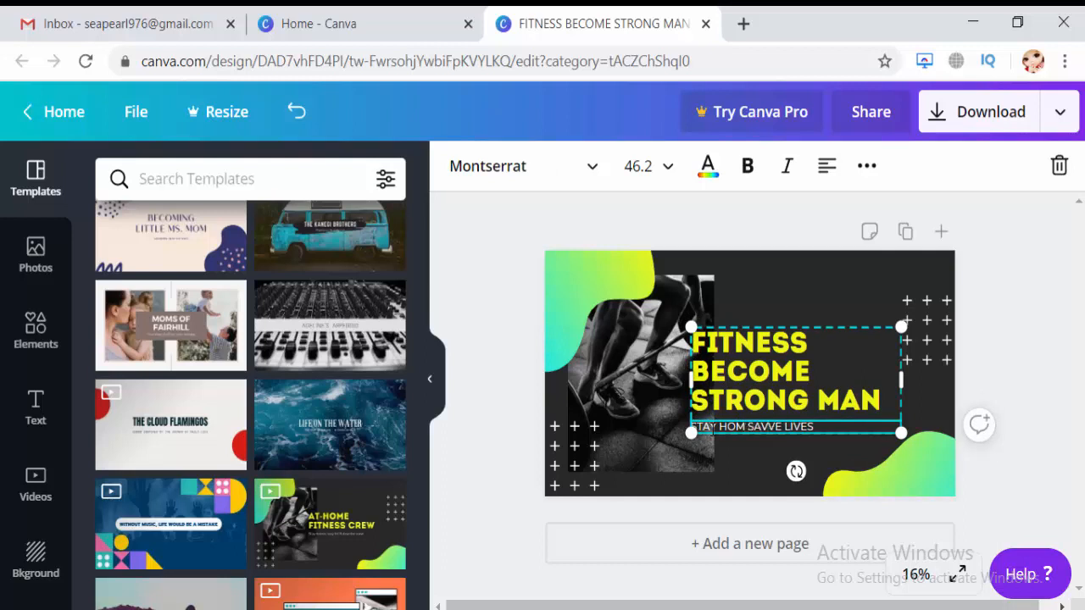
pyautogui.press('BackSpace')
pyautogui.click(990, 346)
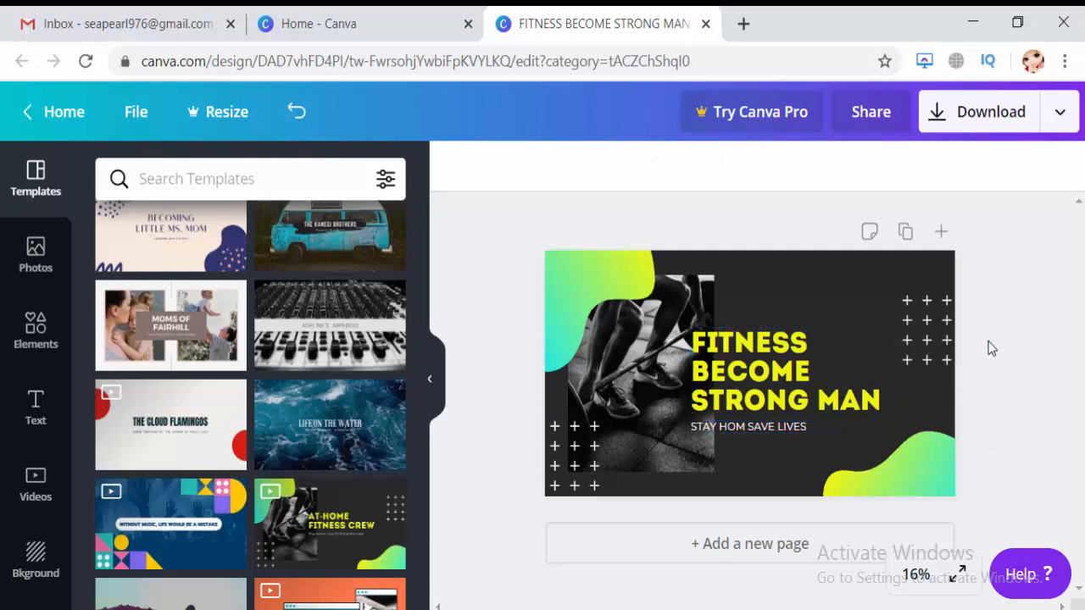
# - Try cyan as the heading's text colour and set it back to yellow
pyautogui.click(797, 388)
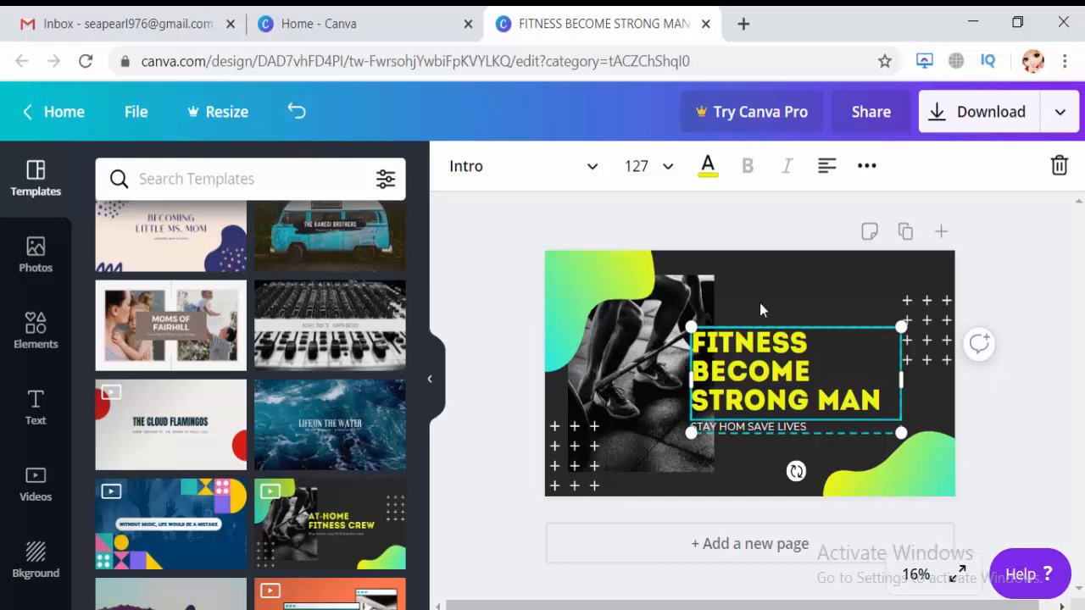
pyautogui.click(702, 179)
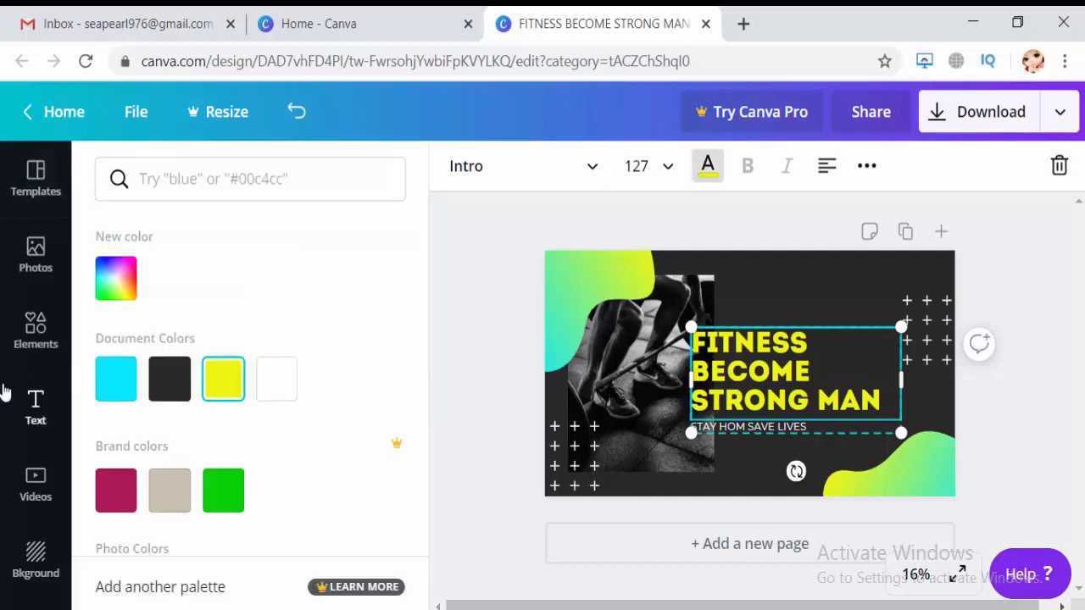
pyautogui.click(116, 375)
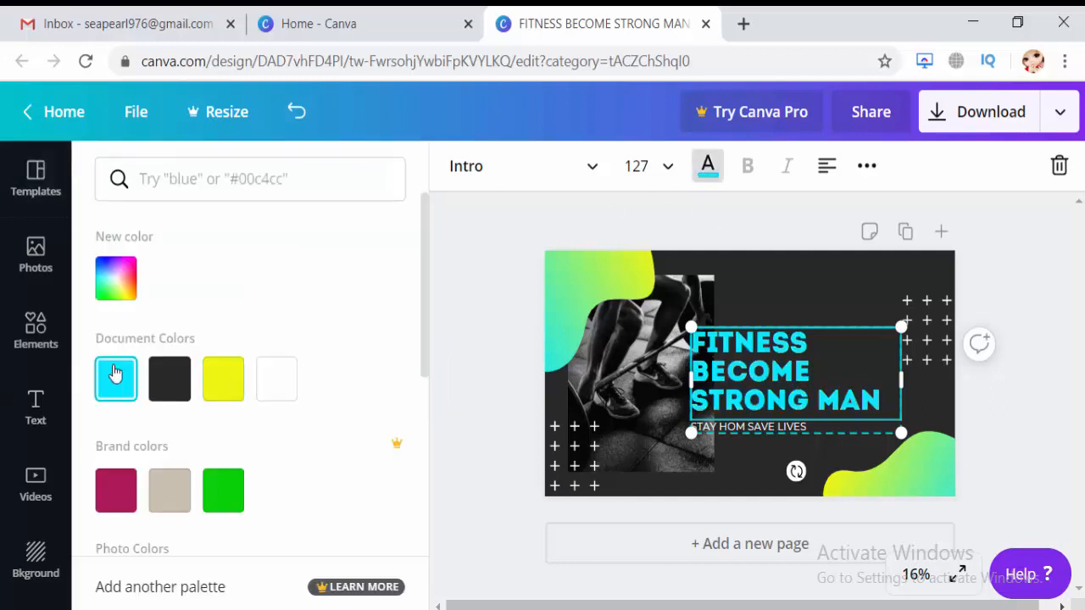
pyautogui.click(234, 364)
pyautogui.click(508, 210)
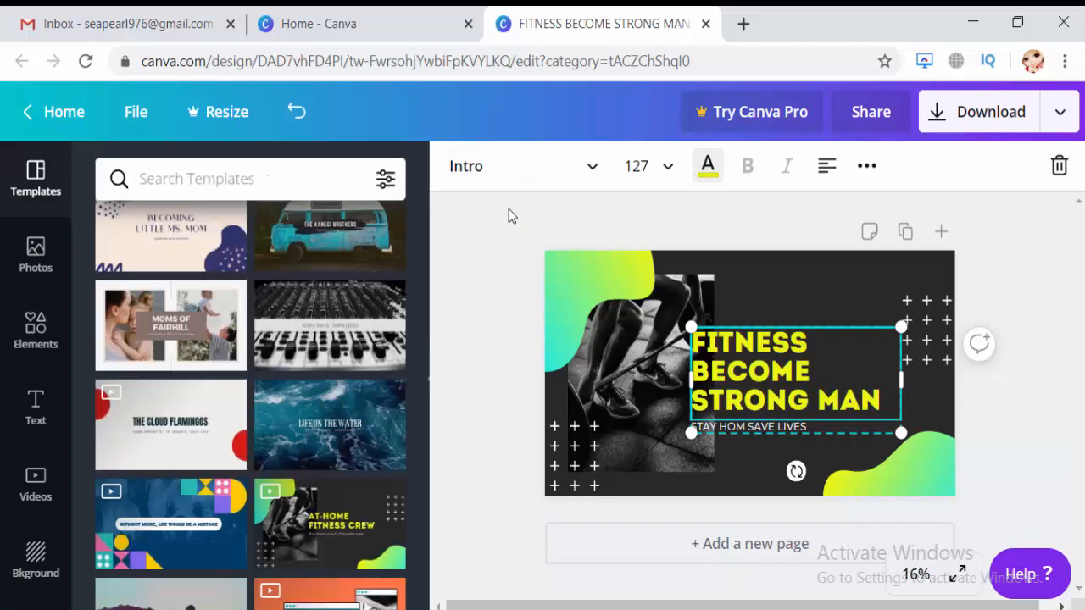
# - Try yellow as the page background colour and change it to cyan from the document colours
pyautogui.click(572, 270)
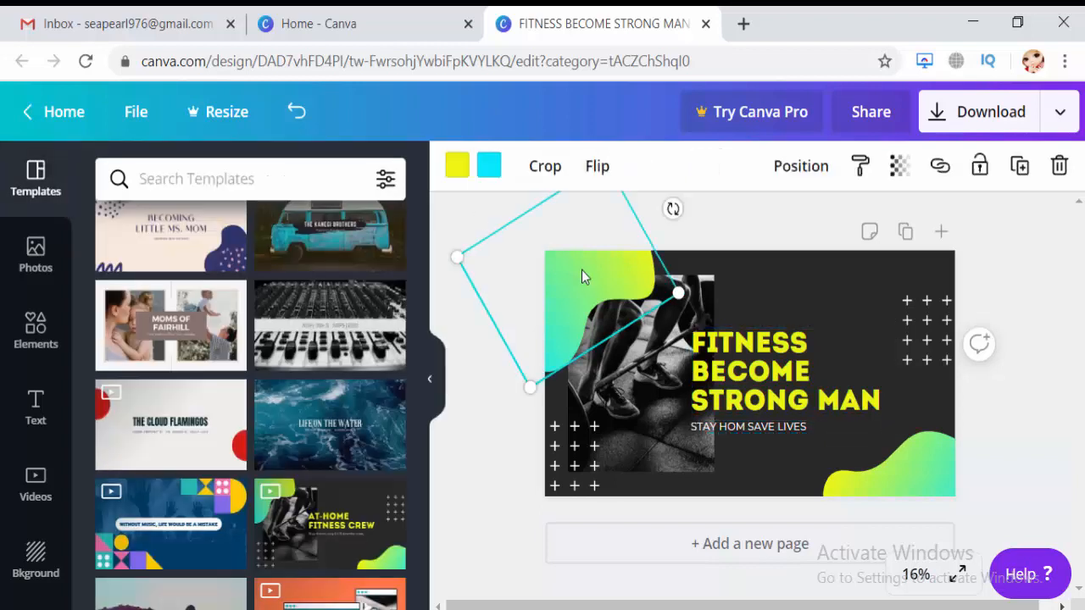
pyautogui.click(755, 276)
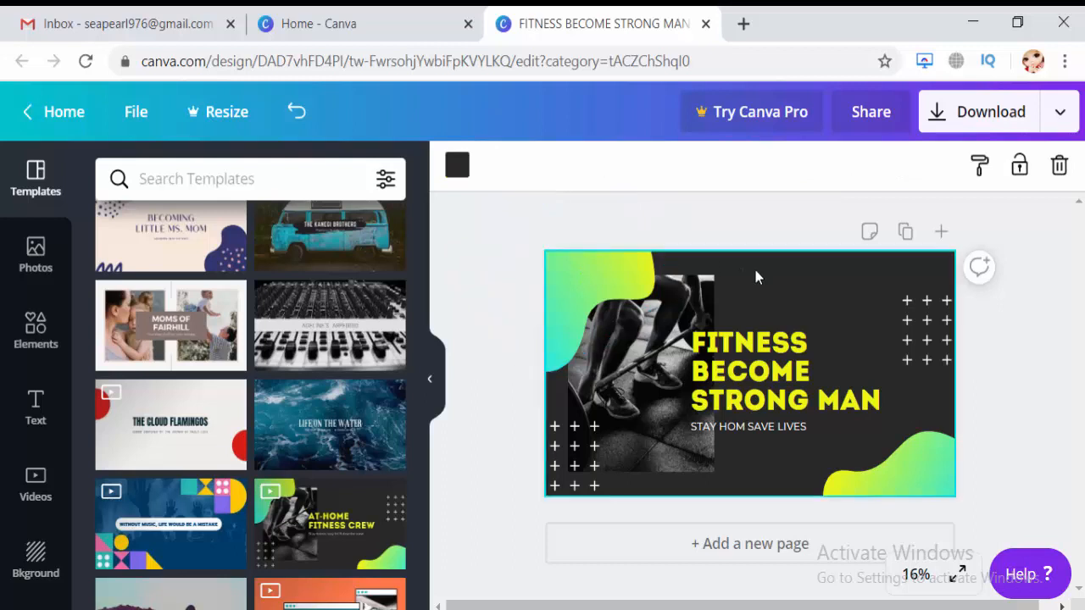
pyautogui.click(457, 164)
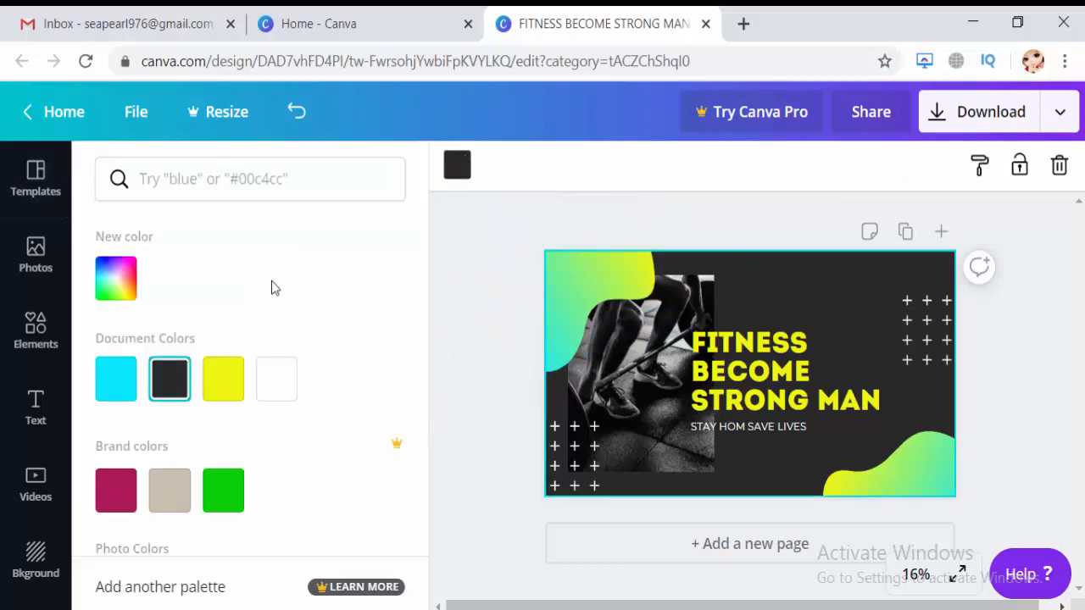
pyautogui.click(240, 394)
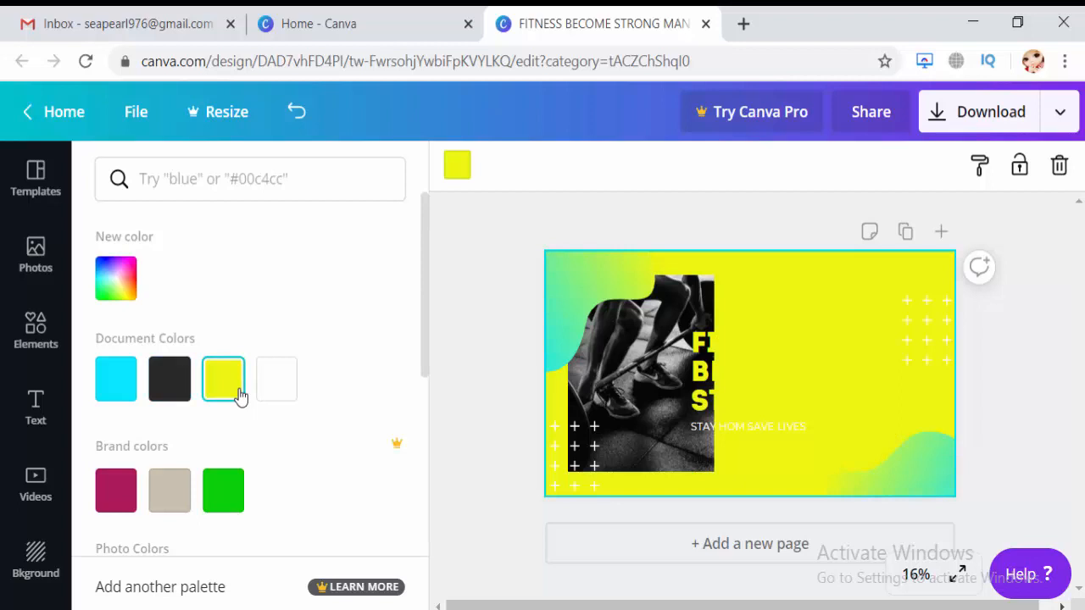
pyautogui.click(124, 386)
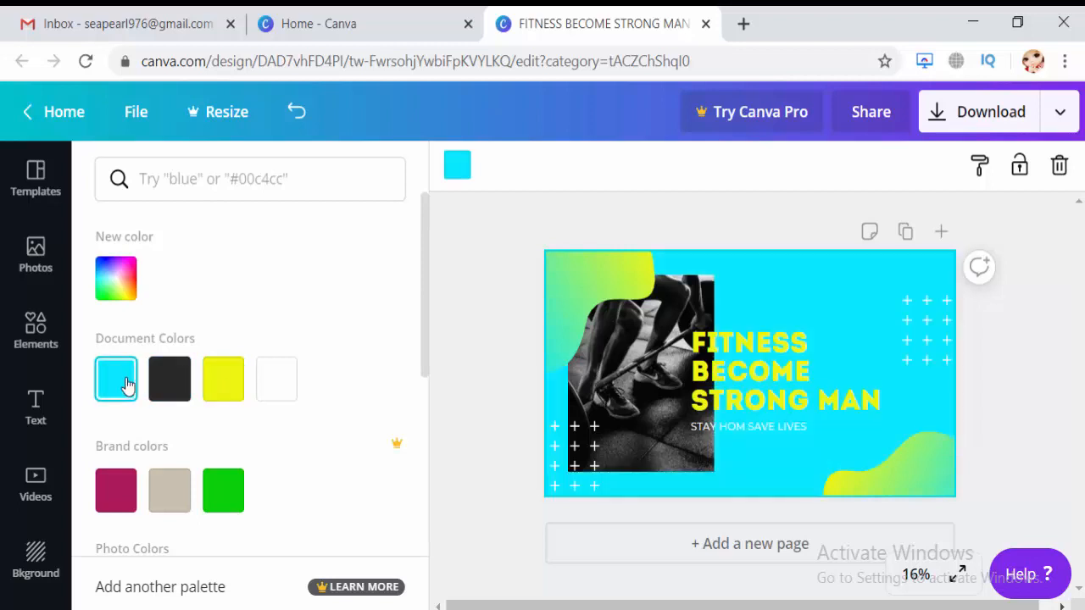
# - Set the page background to the dark charcoal swatch from the document colours
pyautogui.click(169, 392)
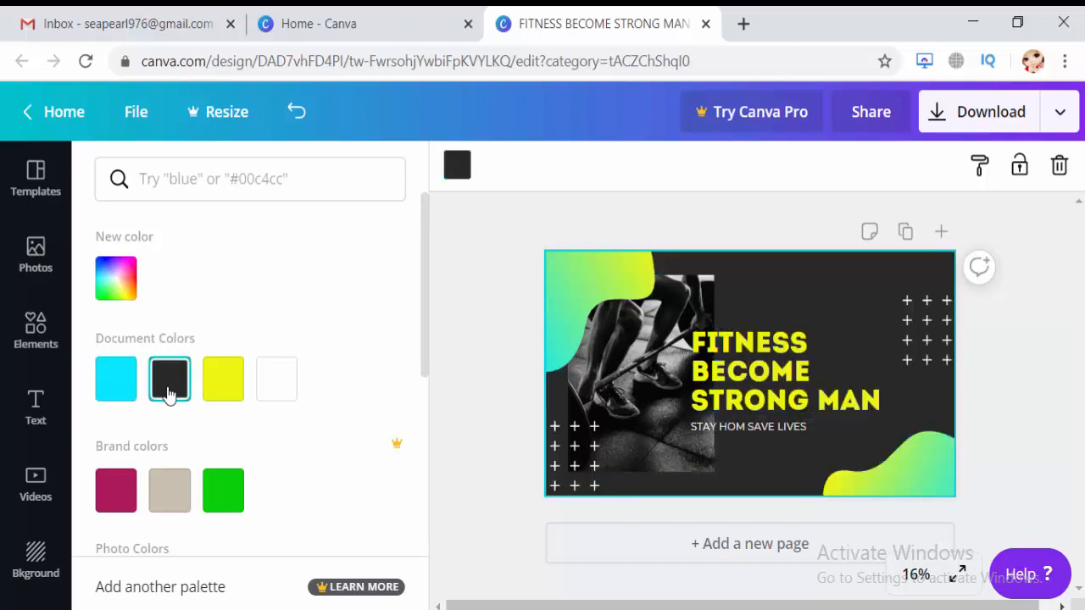
pyautogui.click(835, 360)
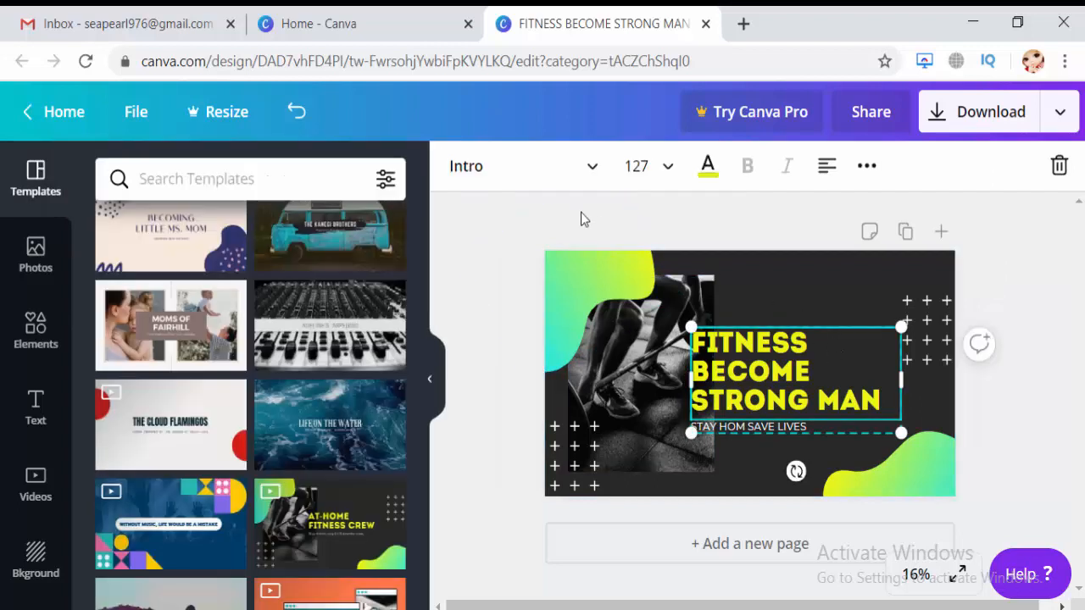
pyautogui.click(596, 178)
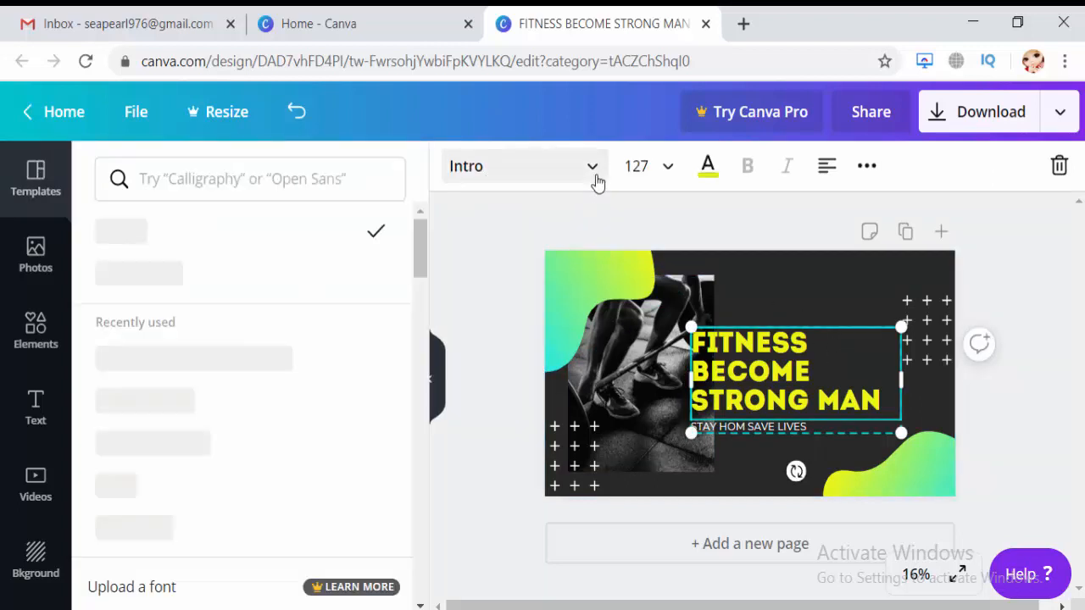
pyautogui.click(594, 166)
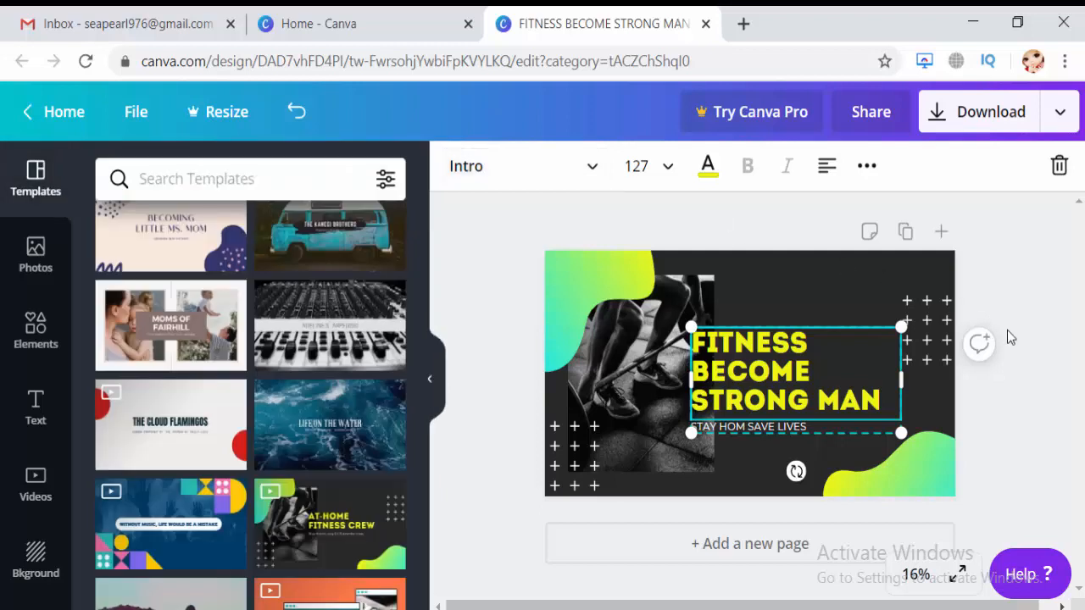
pyautogui.click(1042, 339)
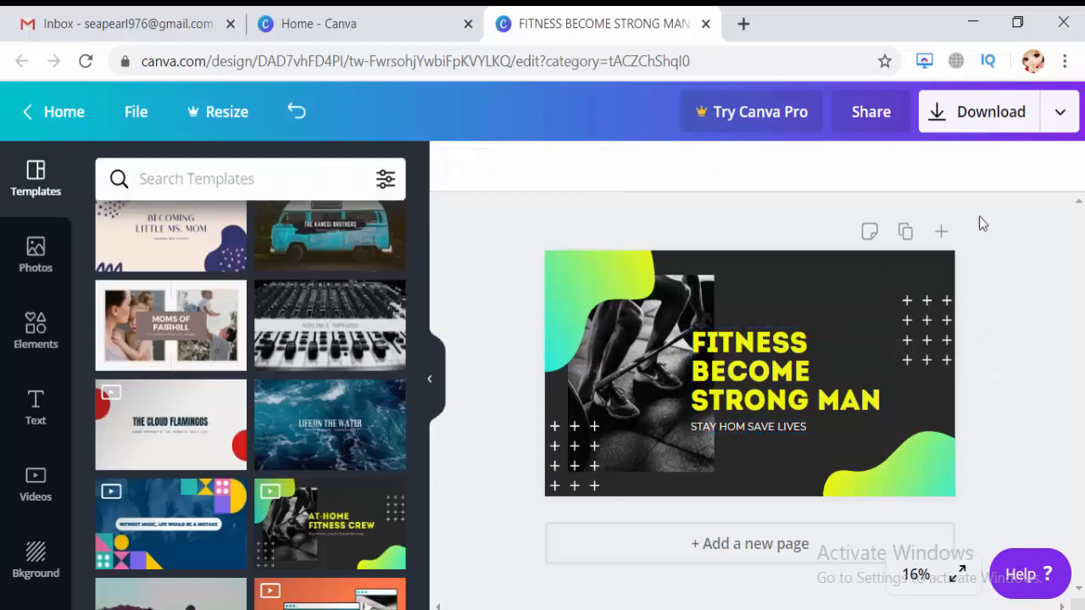
# - Download the design as a PNG named "FITNESS BECOME STRONG MAN" and show the downloaded file in its folder
pyautogui.click(980, 129)
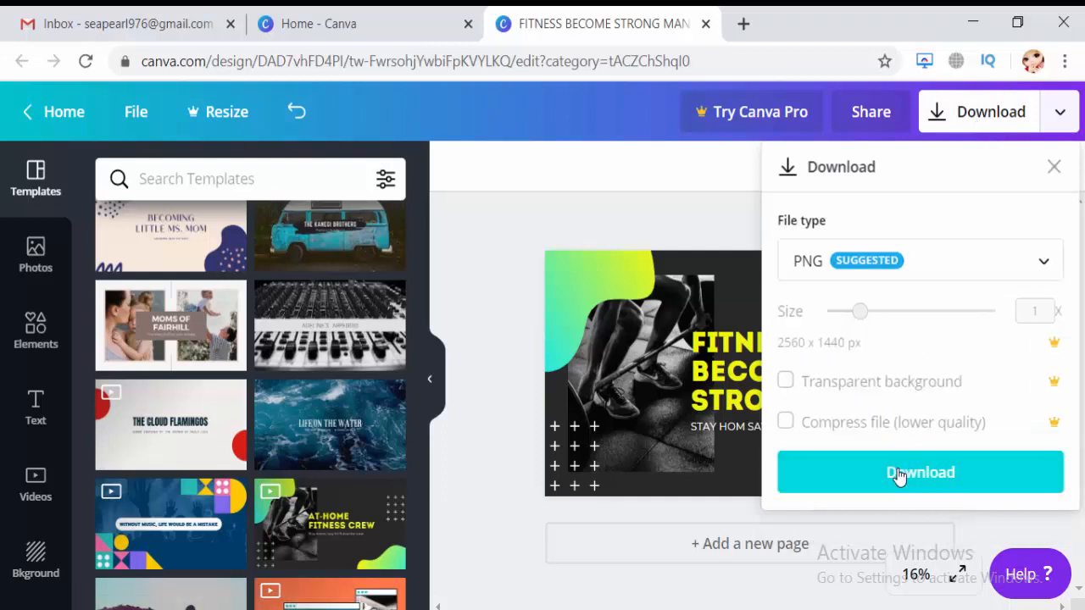
pyautogui.click(899, 475)
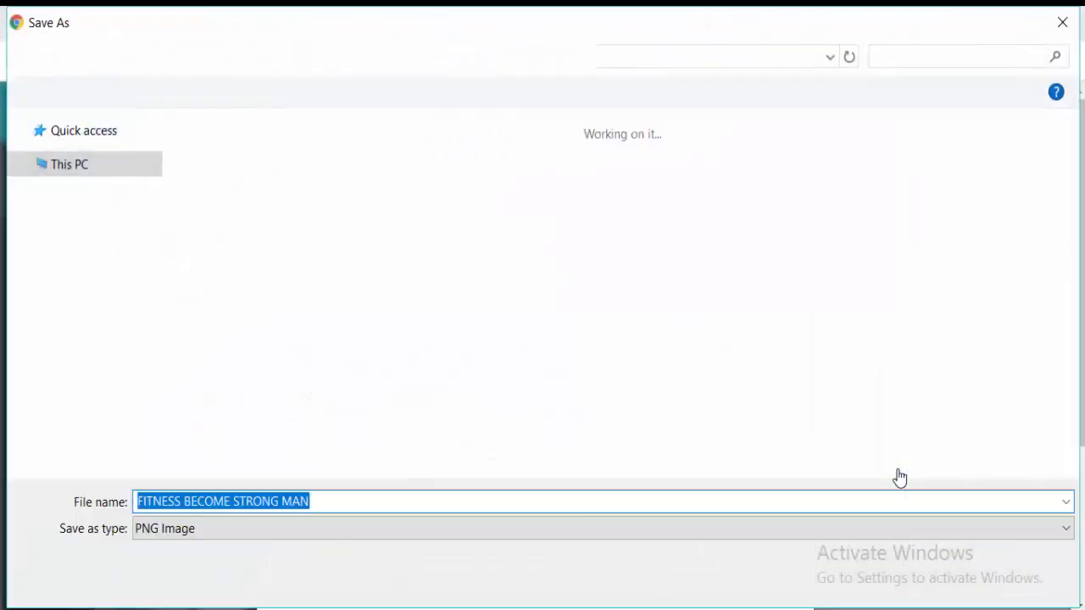
pyautogui.press('Return')
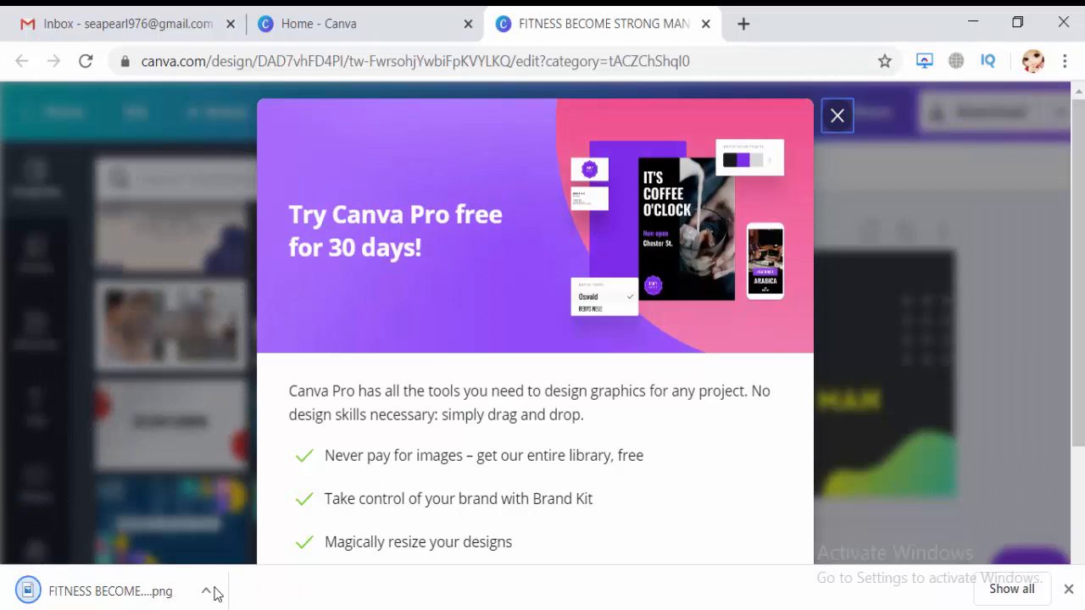
pyautogui.click(206, 591)
pyautogui.click(255, 518)
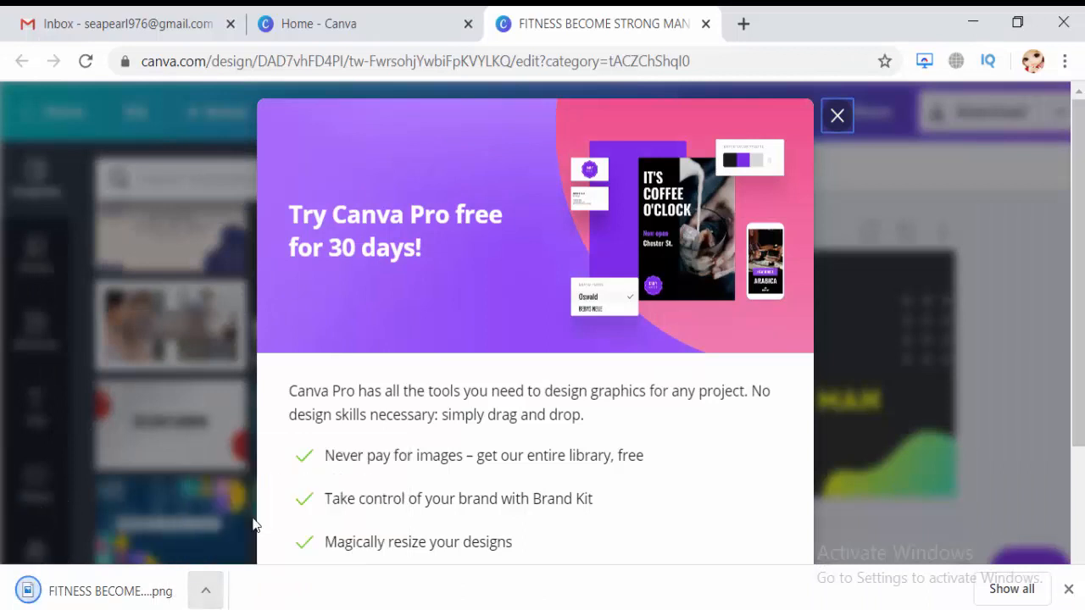